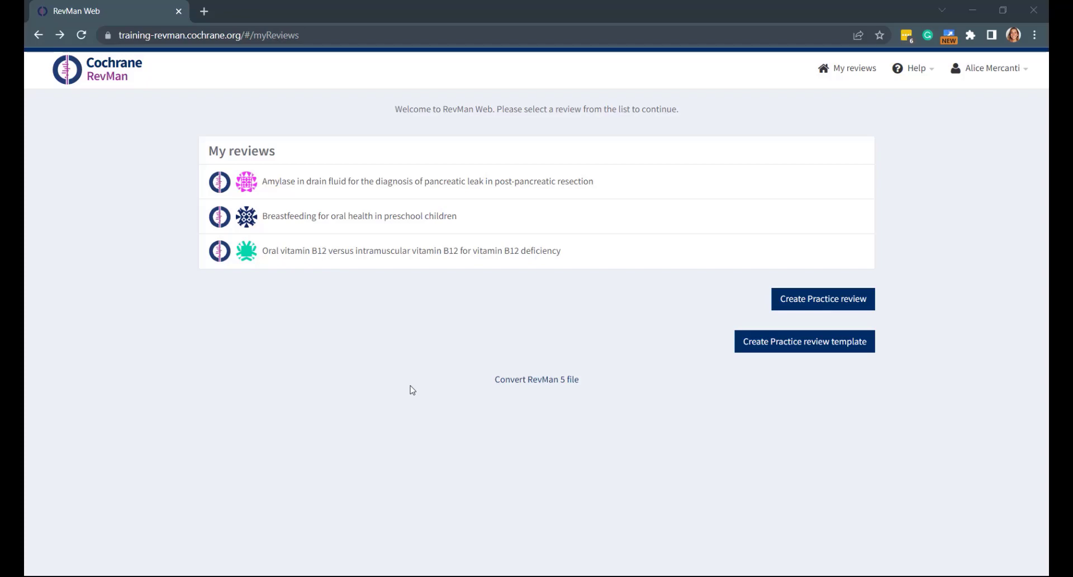
Step: Open the oral versus intramuscular vitamin B12 review from My reviews
click(384, 254)
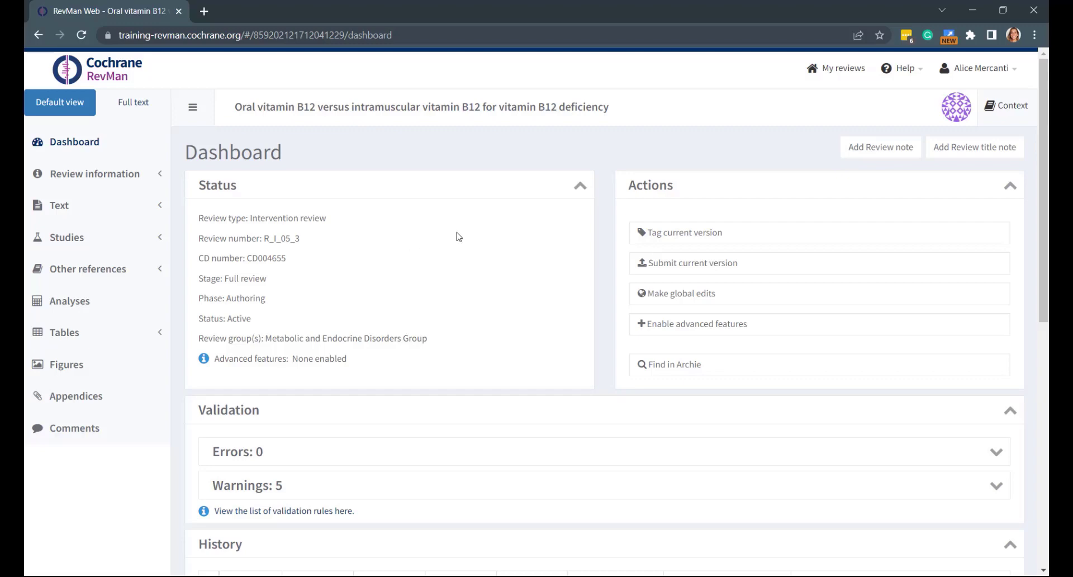
Step: Tag the current draft with the description 'Tag current version test' and confirm
click(727, 233)
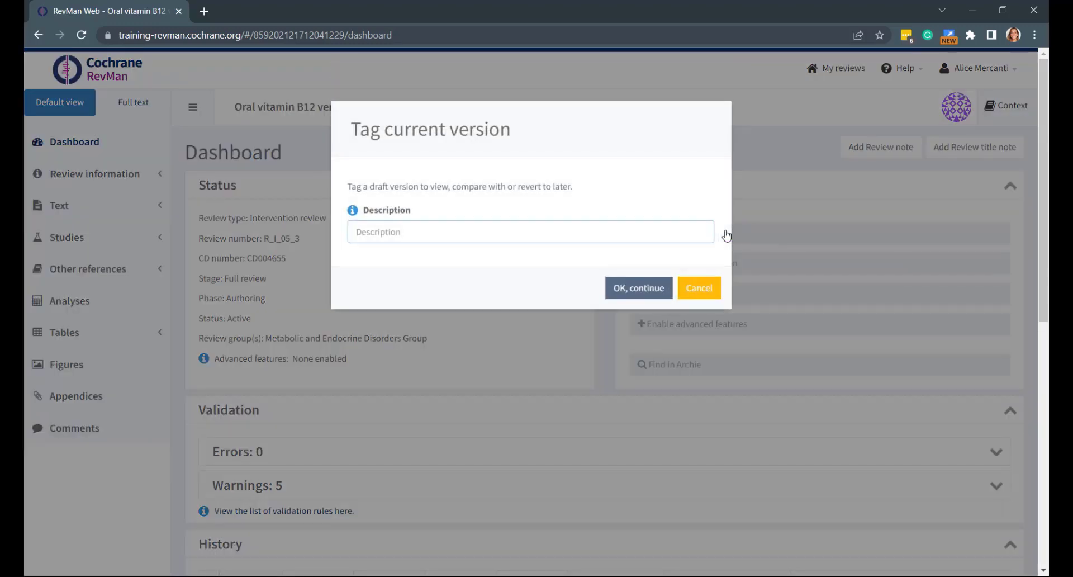
click(585, 235)
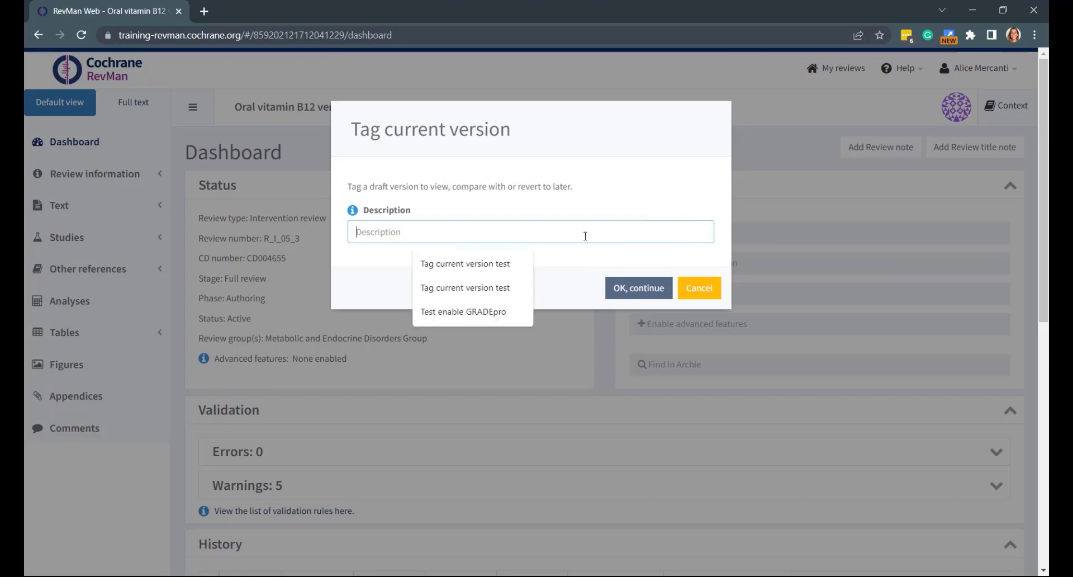
click(525, 269)
click(618, 289)
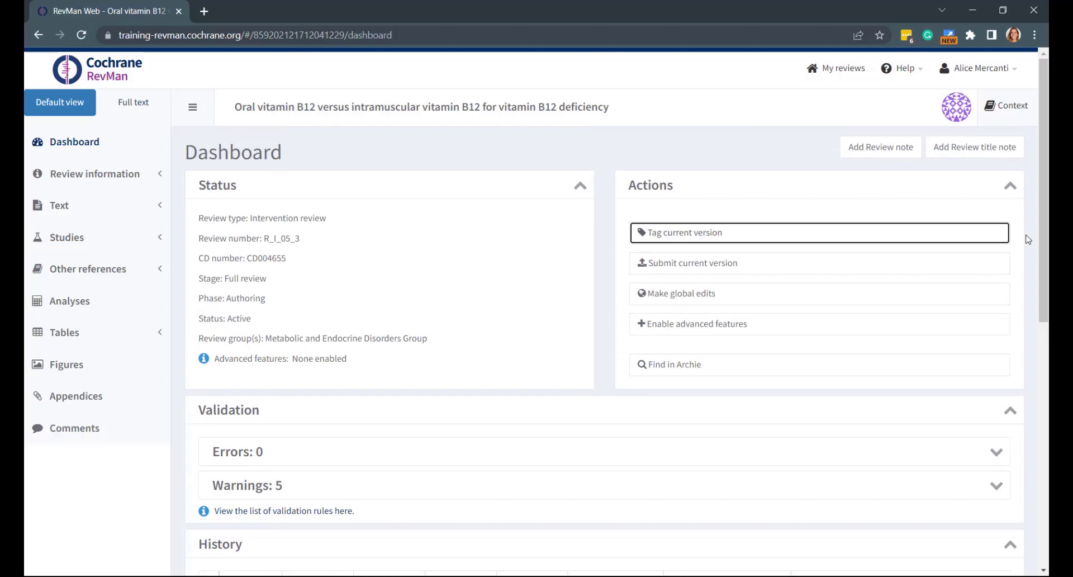
Step: Select version 5.9.9 in the History table and view it read-only
scroll(1027, 240, down, 6)
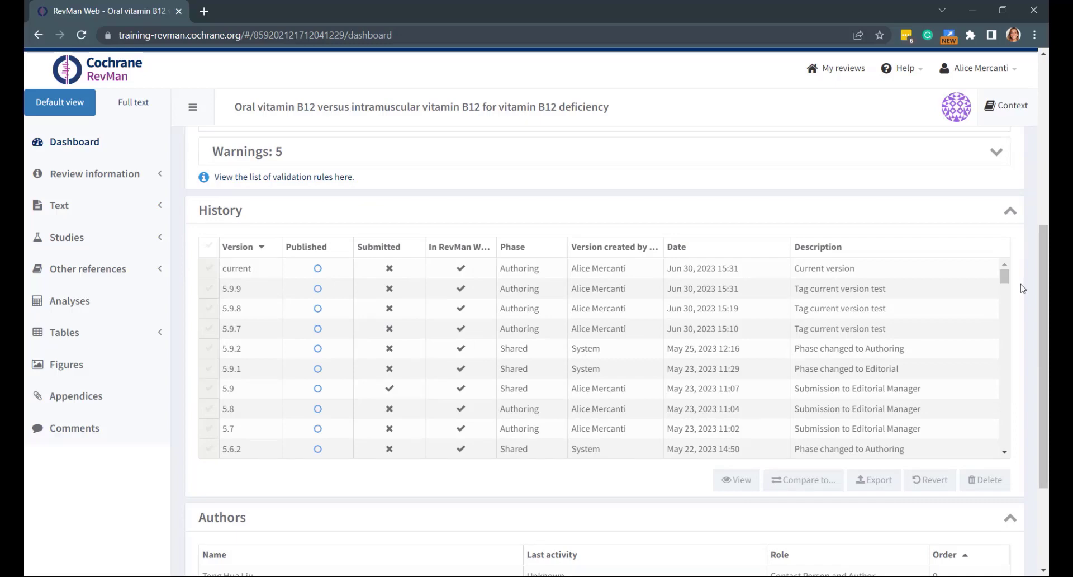
click(950, 293)
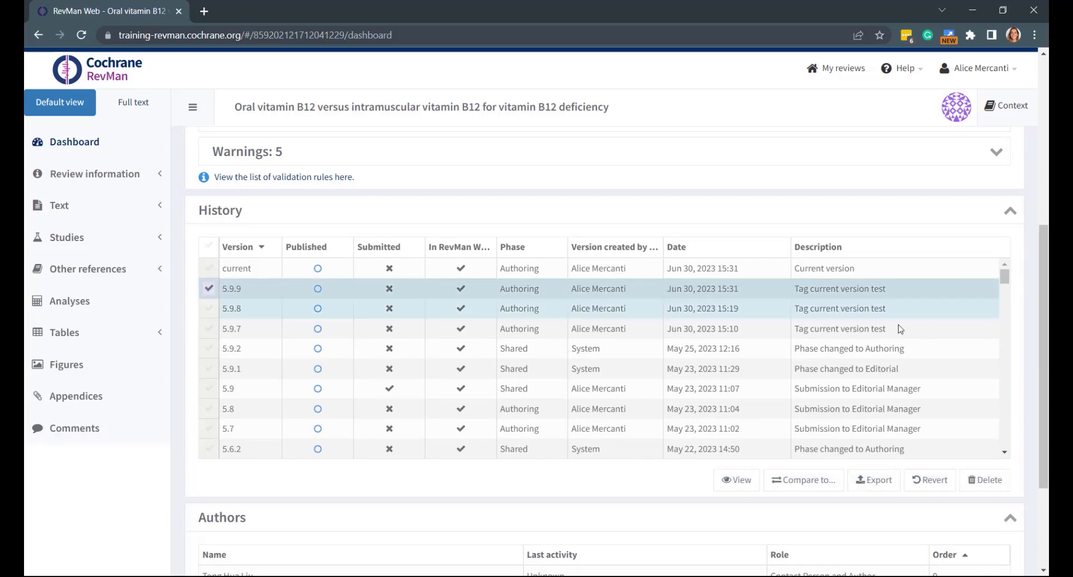
click(745, 490)
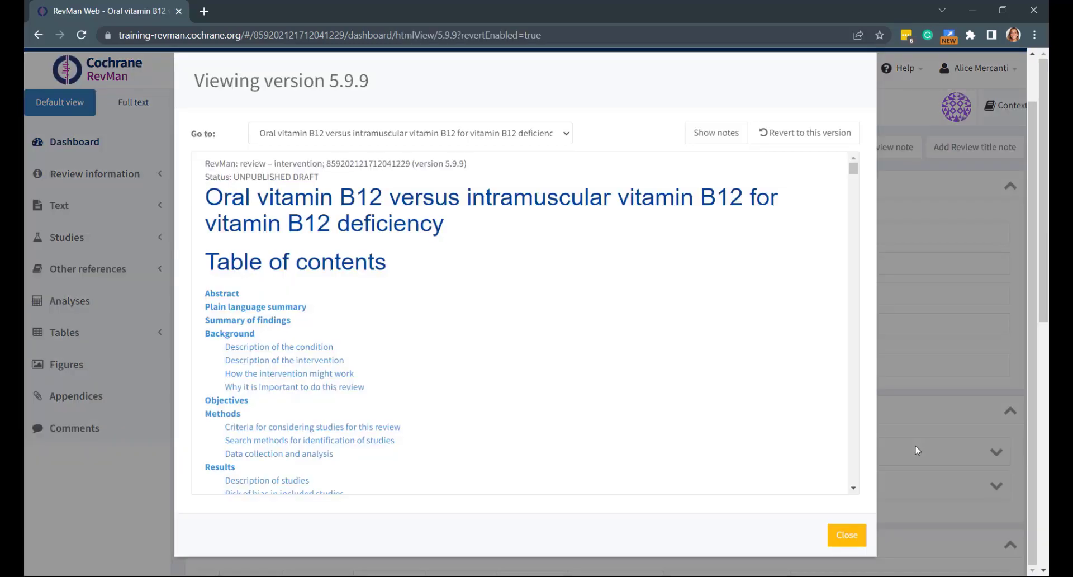
Step: Jump to Objectives, Data collection and analysis and the table of contents, show notes, then close
click(505, 134)
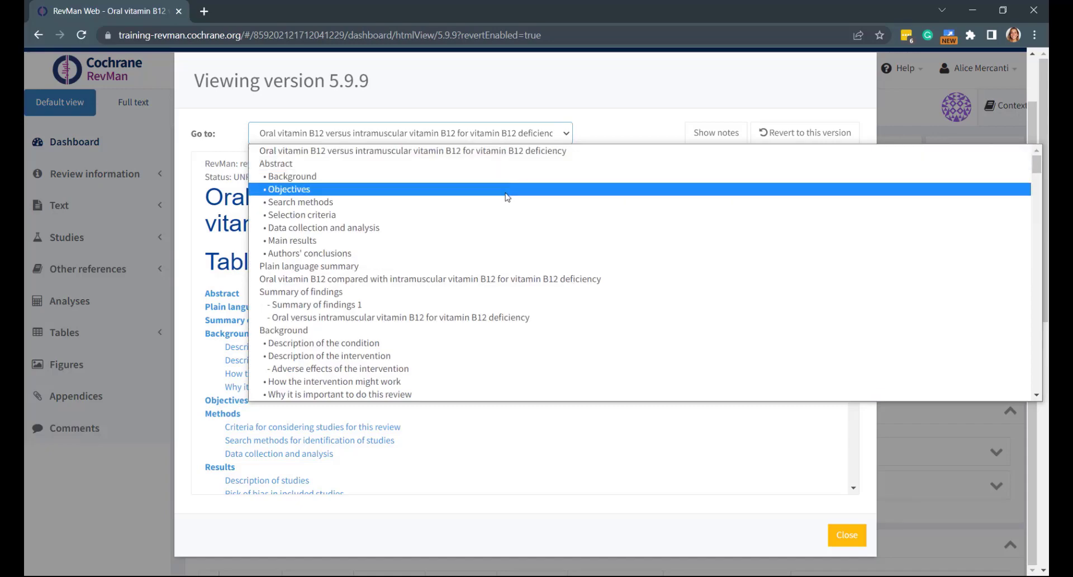
click(505, 193)
click(509, 141)
click(506, 227)
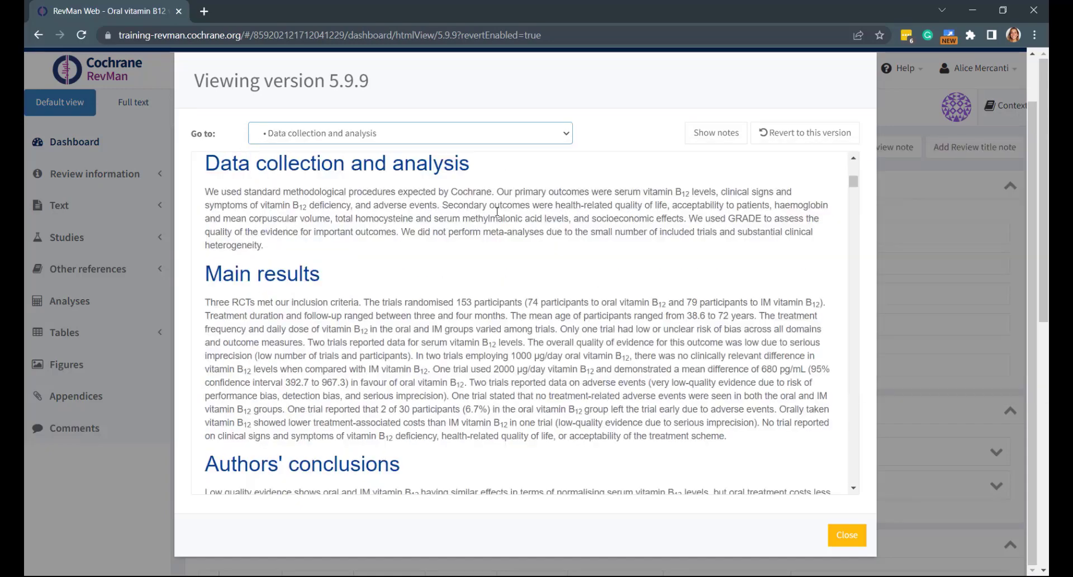
click(515, 134)
click(514, 152)
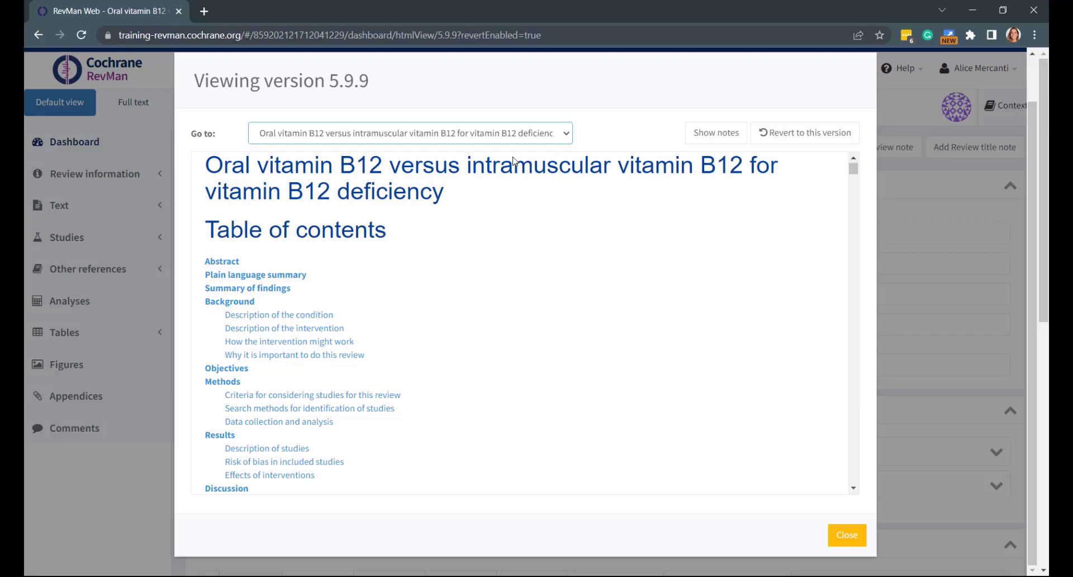
click(709, 134)
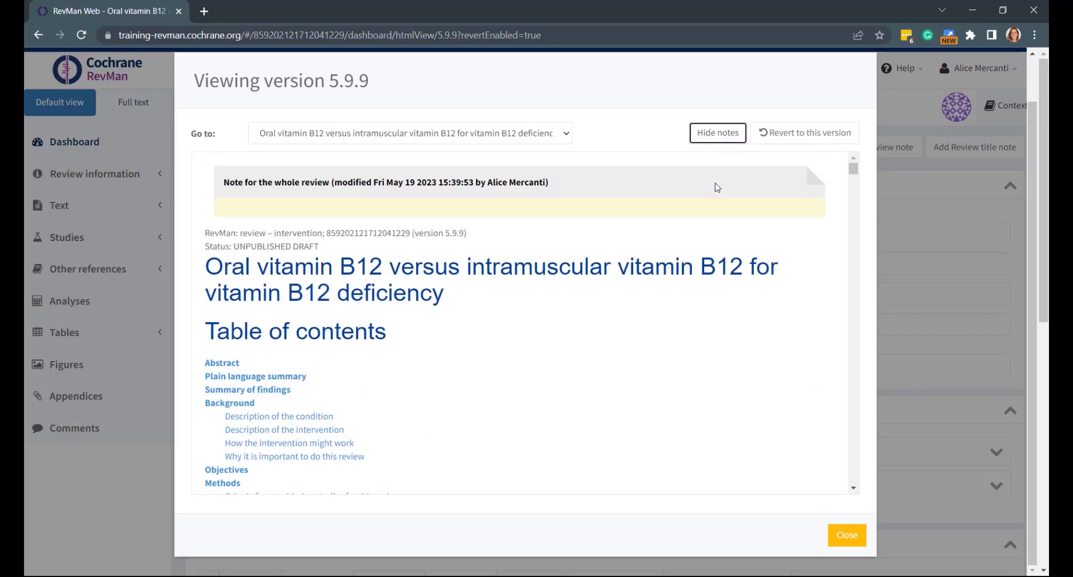
click(842, 538)
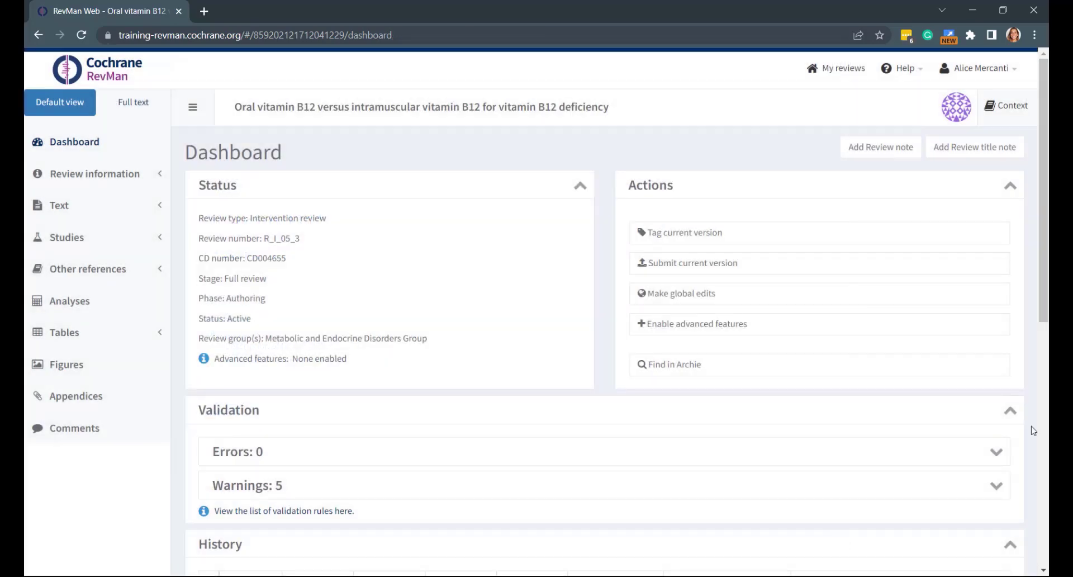
Step: Compare version 5.9.9 against '4.85 submit for review'
scroll(1033, 431, down, 6)
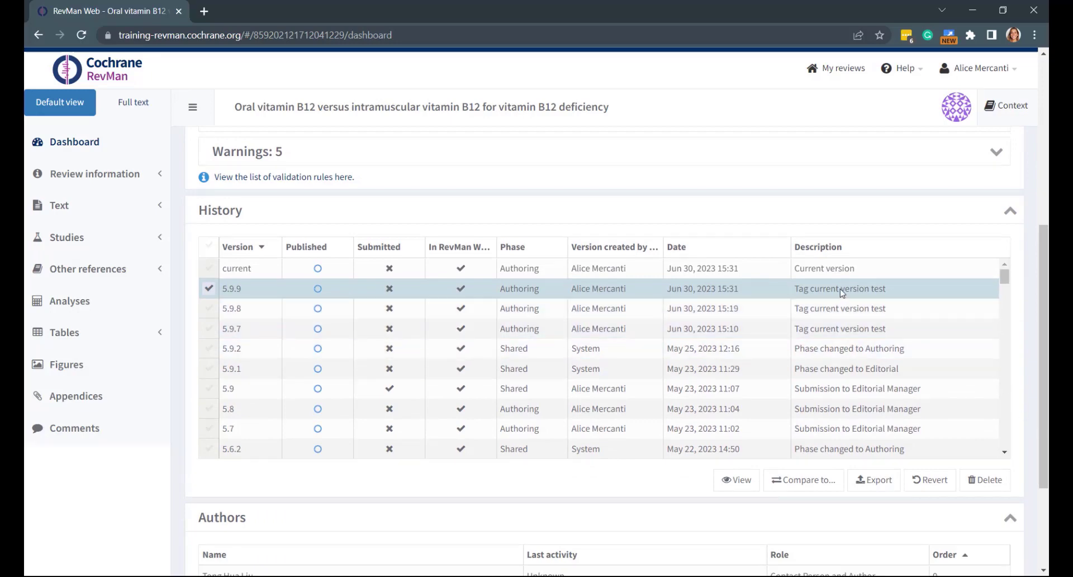
click(808, 480)
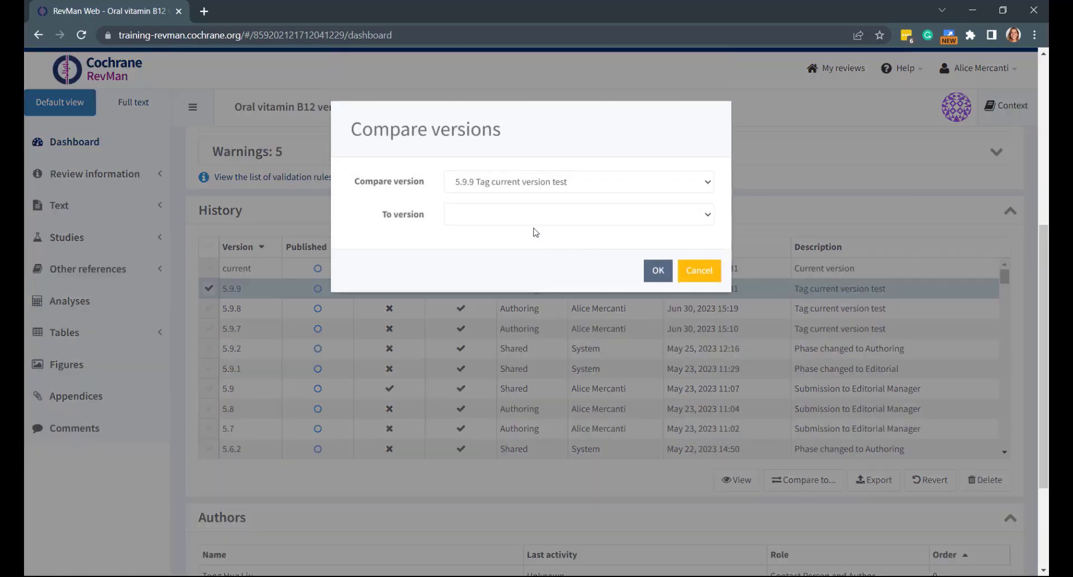
click(534, 218)
scroll(547, 262, down, 7)
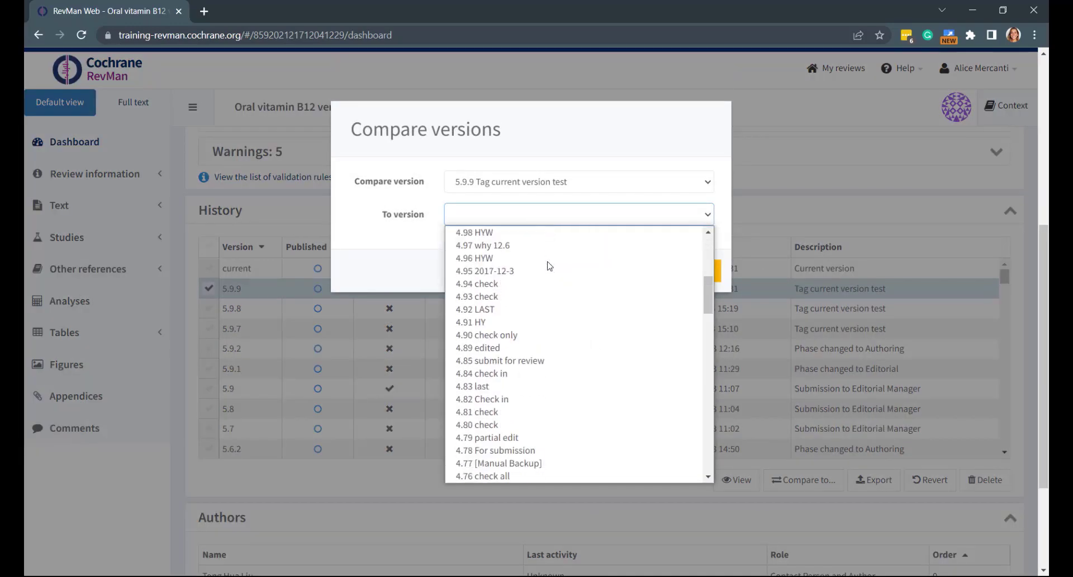
scroll(550, 266, down, 2)
click(547, 233)
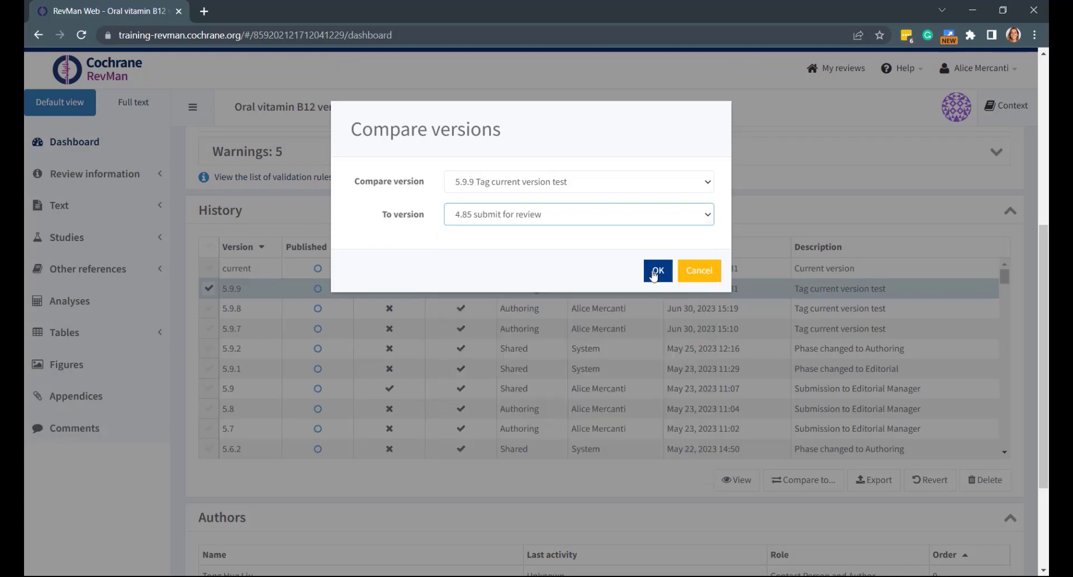
click(654, 272)
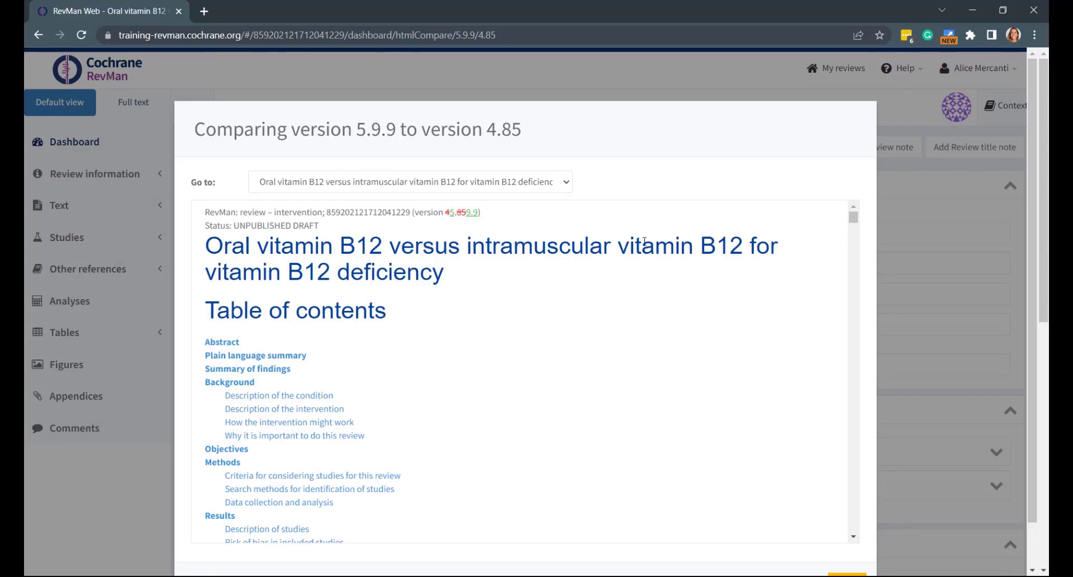
Step: Jump the comparison to the Plain language summary to review its differences
click(530, 37)
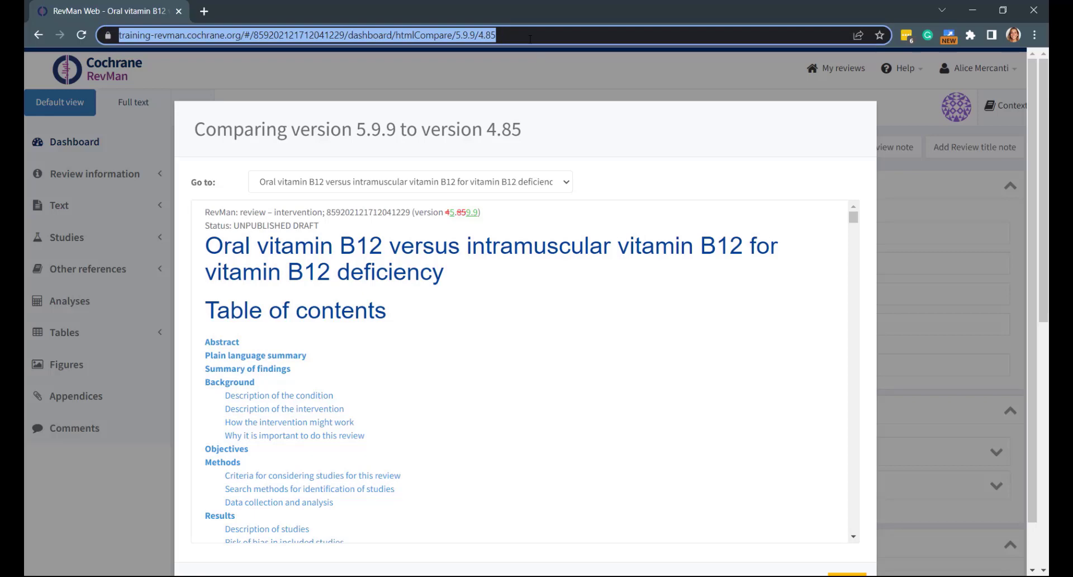
scroll(550, 97, down, 1)
click(557, 133)
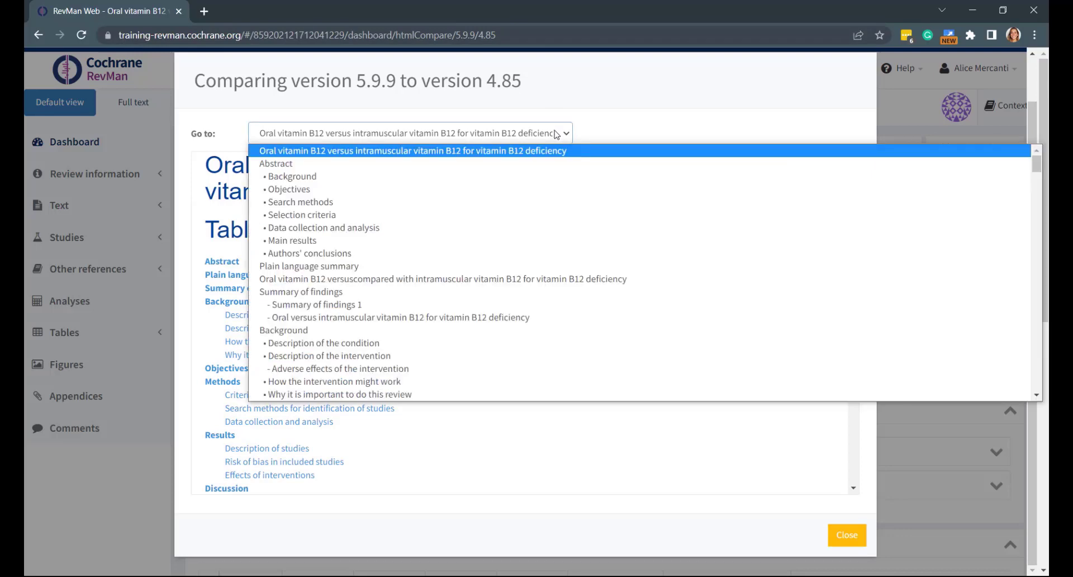
click(559, 267)
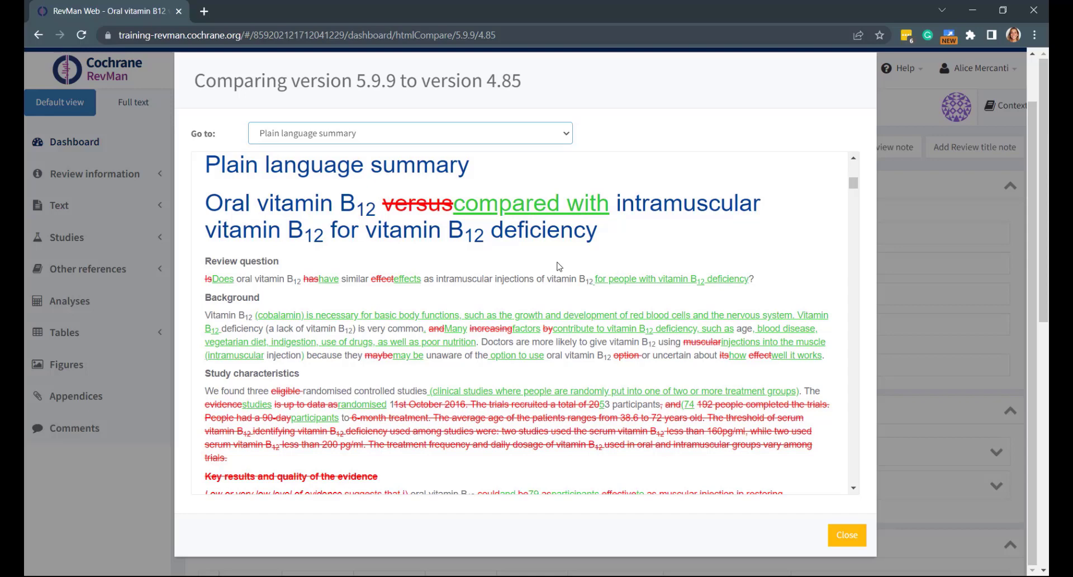
Step: Inspect Analysis 1.2, widening the version 4.85 plot, then close the comparison
click(571, 137)
scroll(491, 336, down, 15)
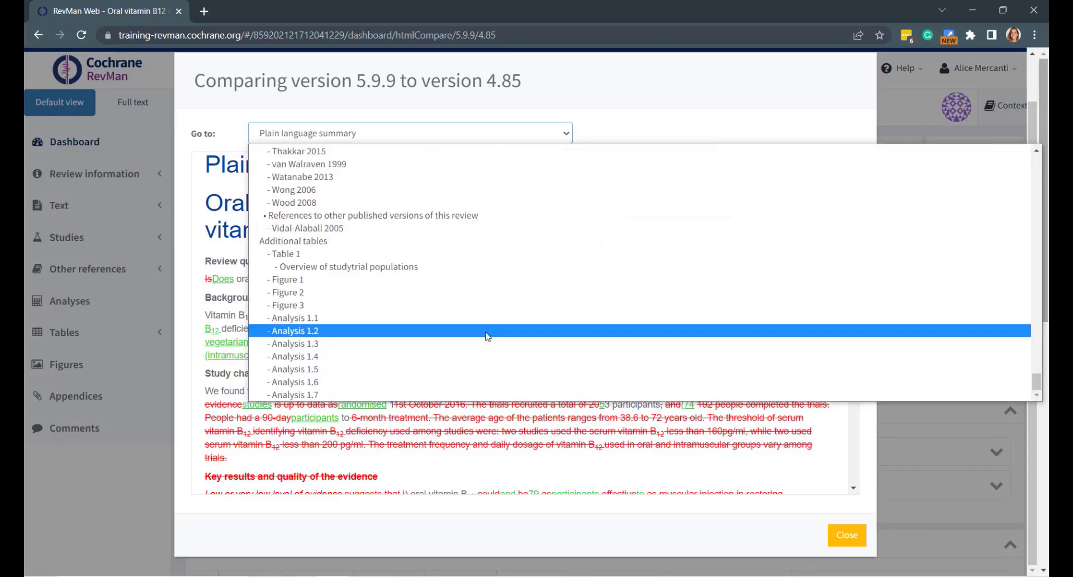
click(492, 333)
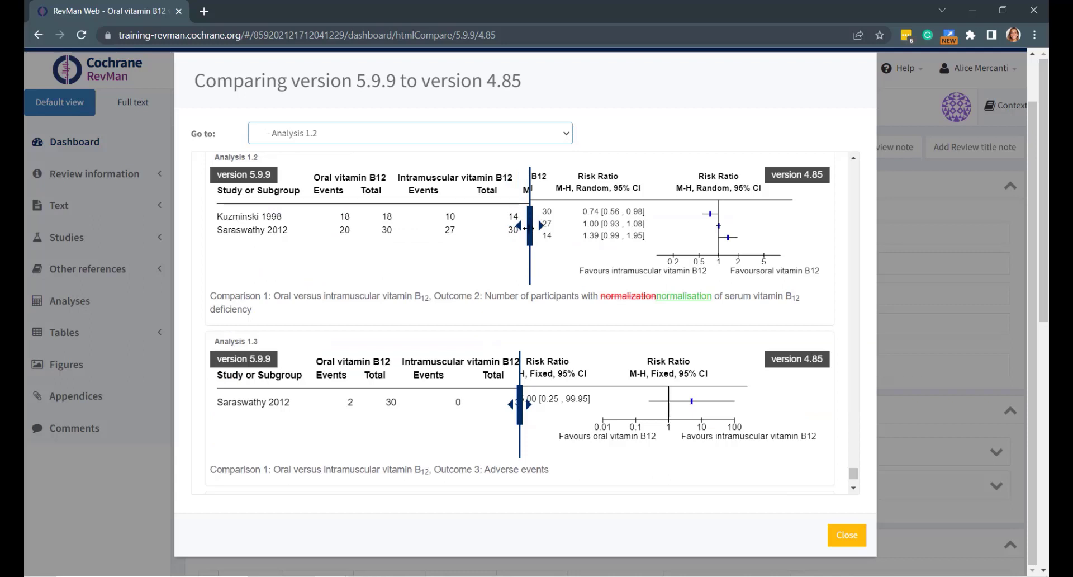
drag(526, 232, 421, 261)
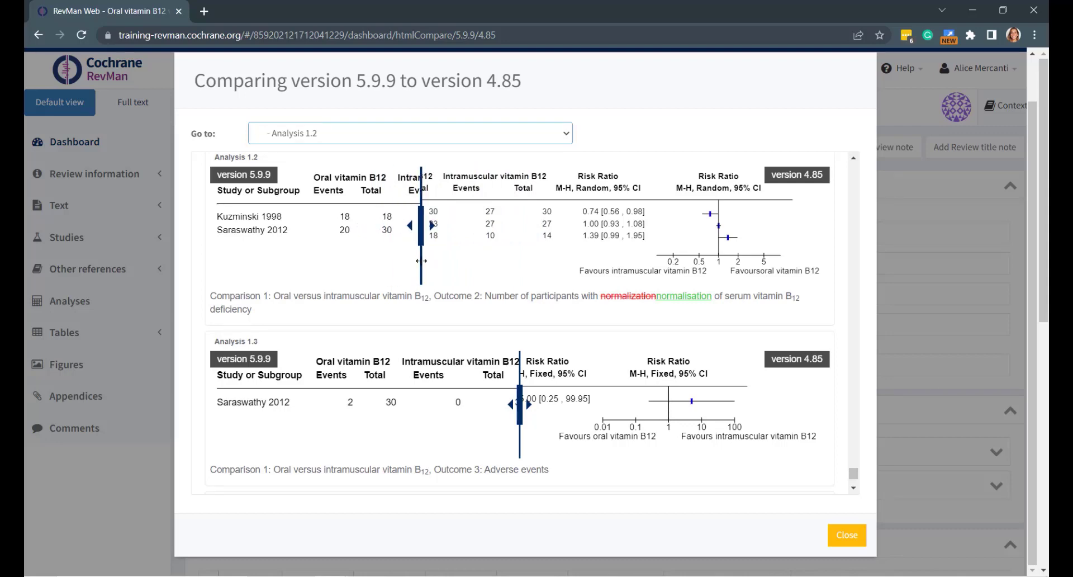
click(858, 536)
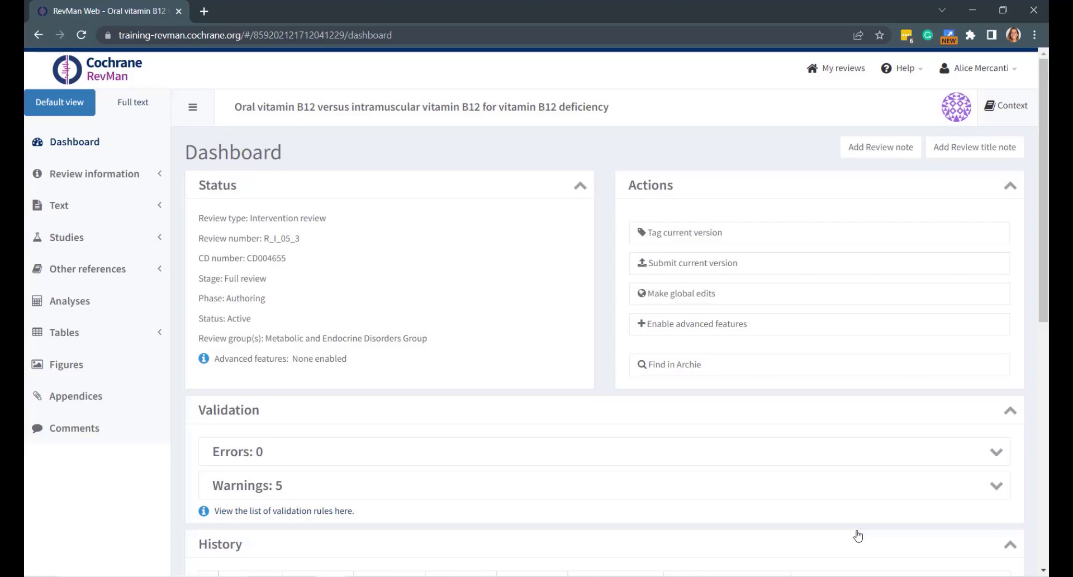
Step: Revert the review to version 5.9.7 and check the new 5.9.10 and 5.9.11 history entries
scroll(1043, 408, down, 5)
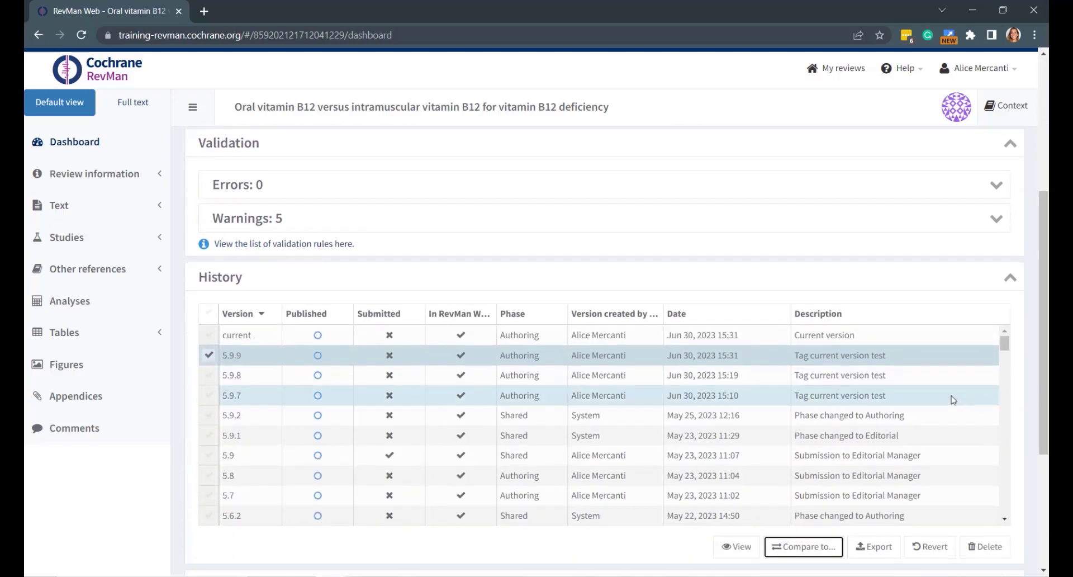
click(925, 397)
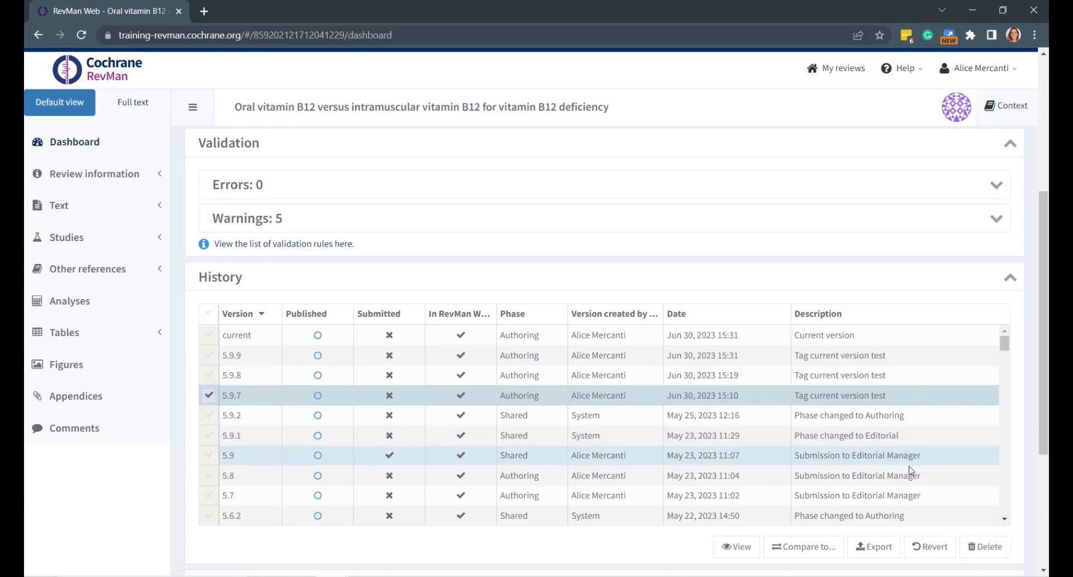
click(930, 547)
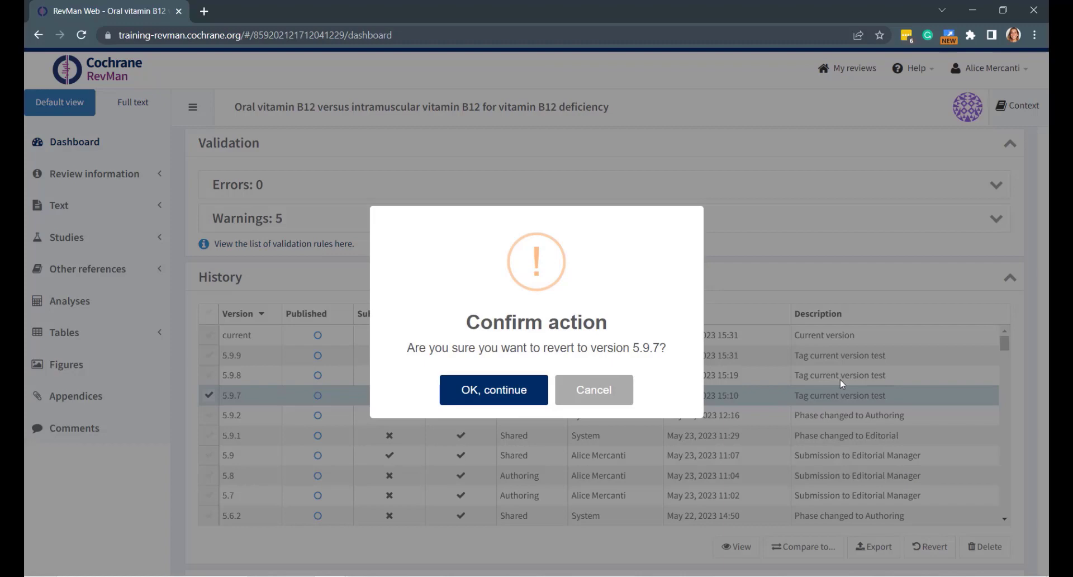
click(496, 391)
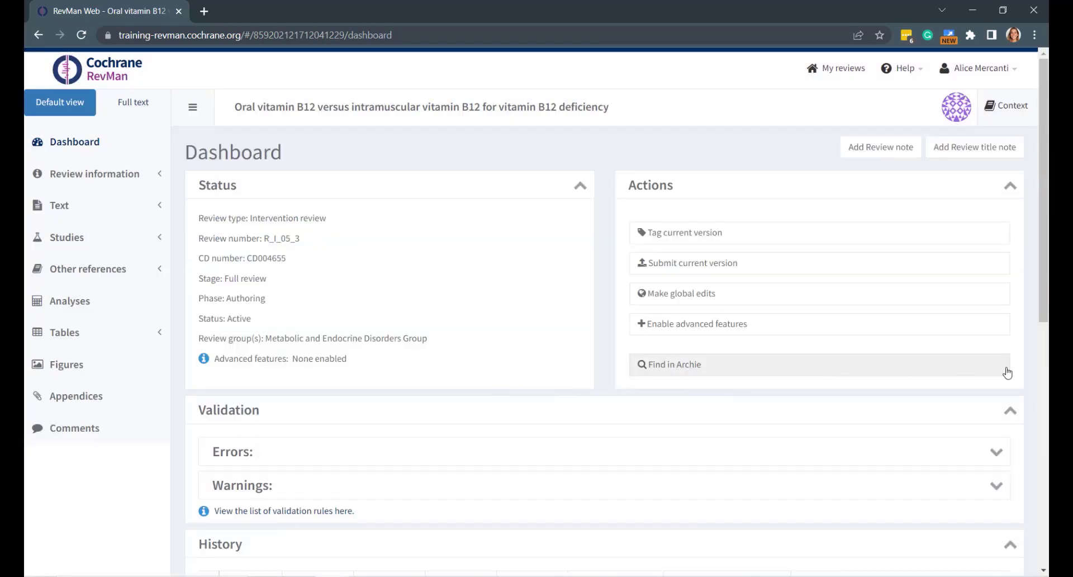
scroll(1040, 370, down, 3)
scroll(1039, 371, down, 2)
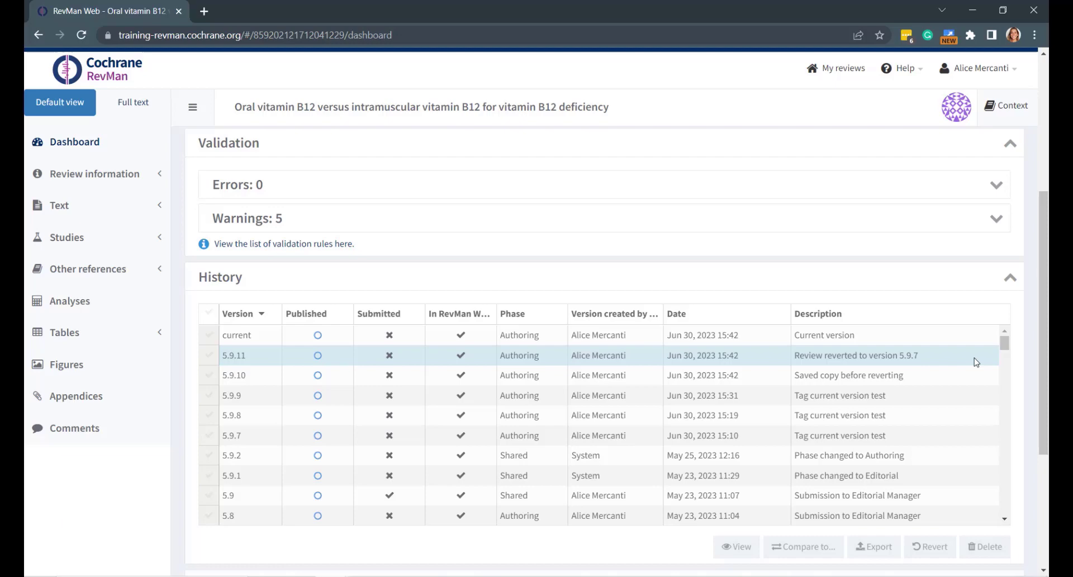
scroll(549, 421, down, 4)
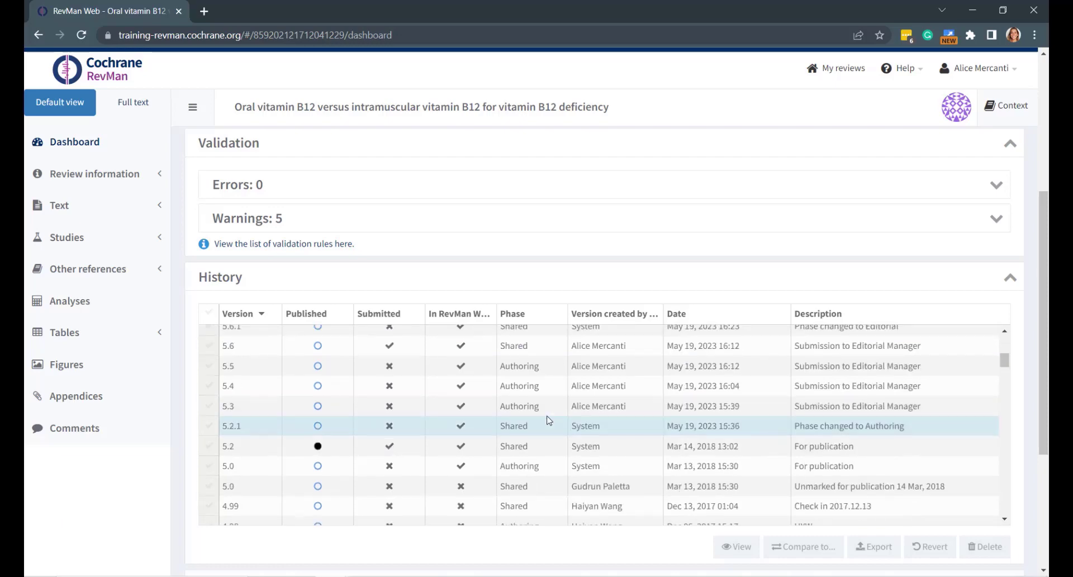
click(464, 486)
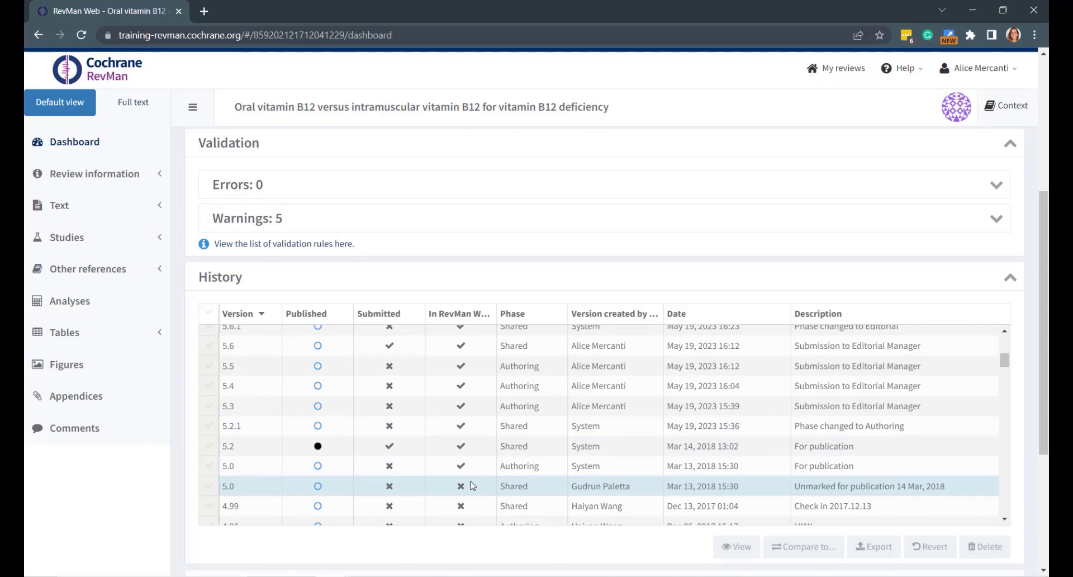
click(472, 485)
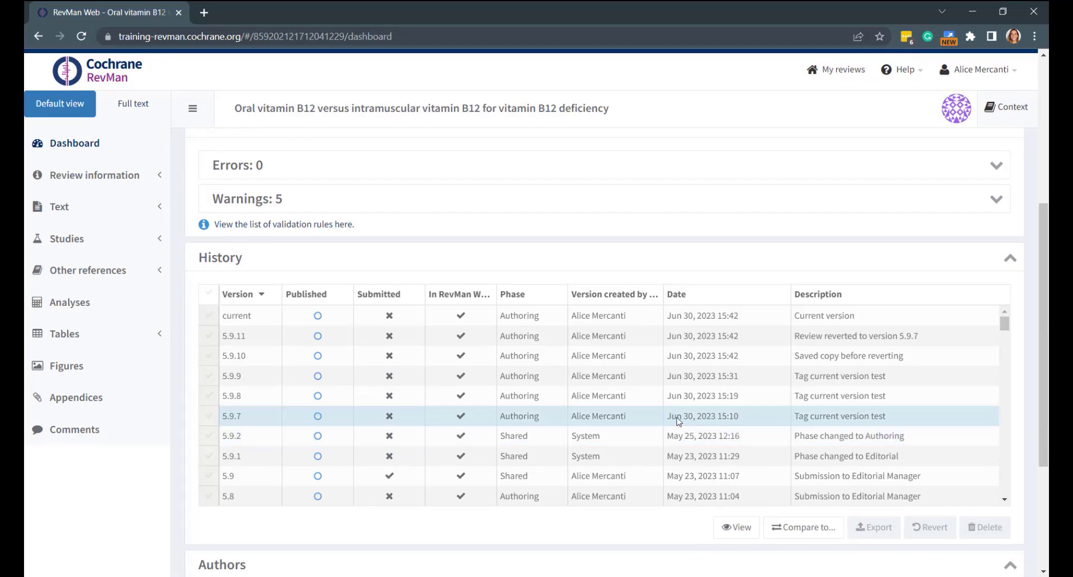
Step: Select version 5.9.9 'Tag current version test' and confirm deleting it
click(900, 381)
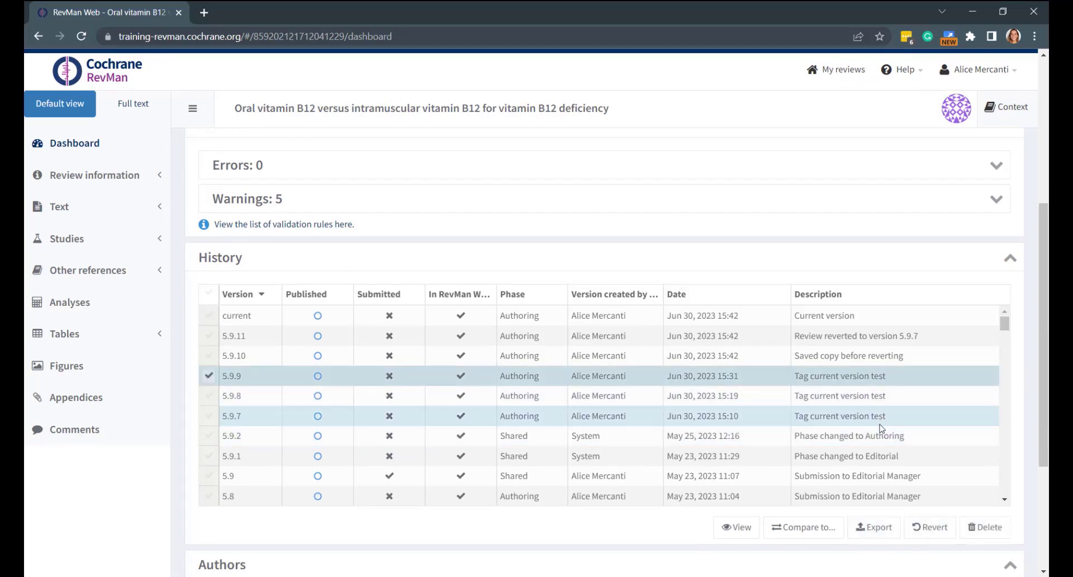
click(984, 527)
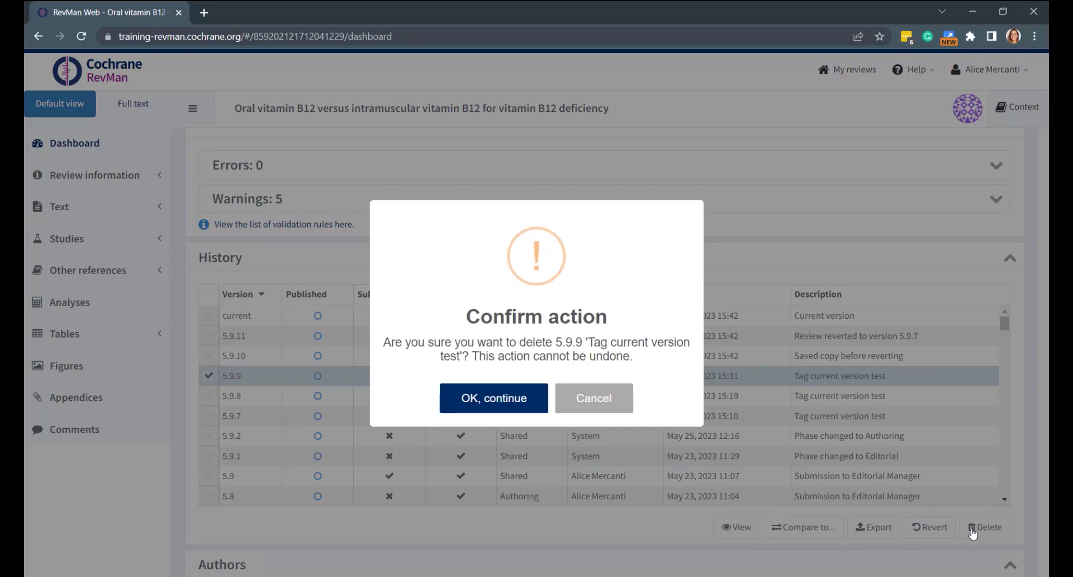
click(502, 404)
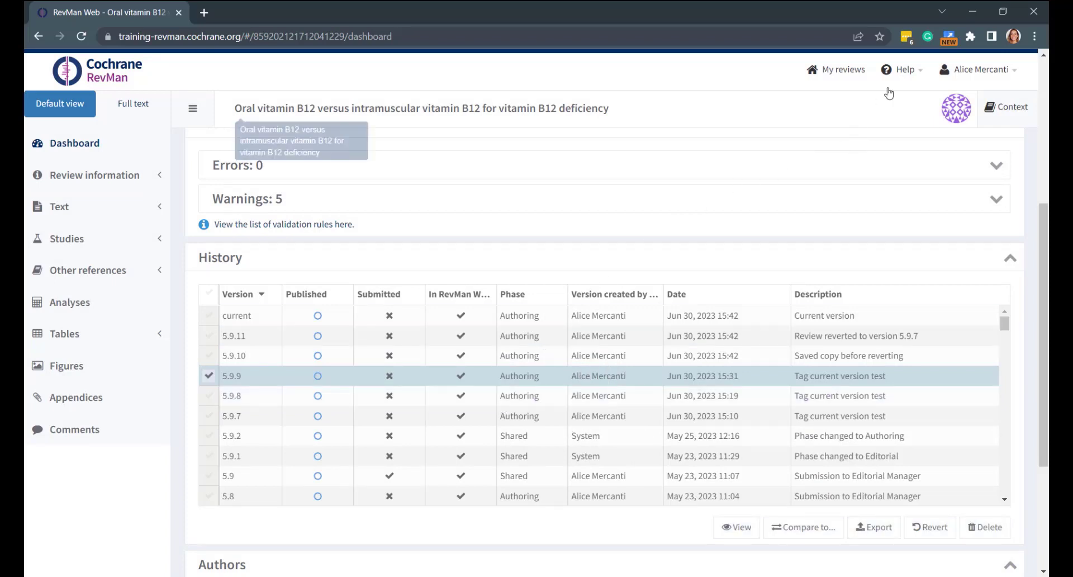
Step: Show the Help menu with Knowledge base, Cochrane handbook and Style manual
click(899, 72)
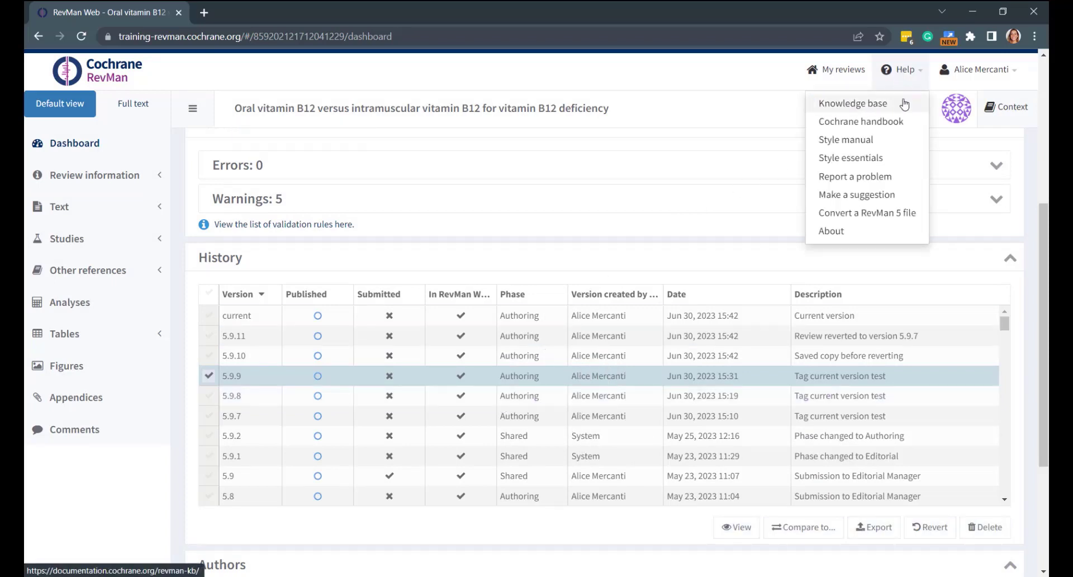